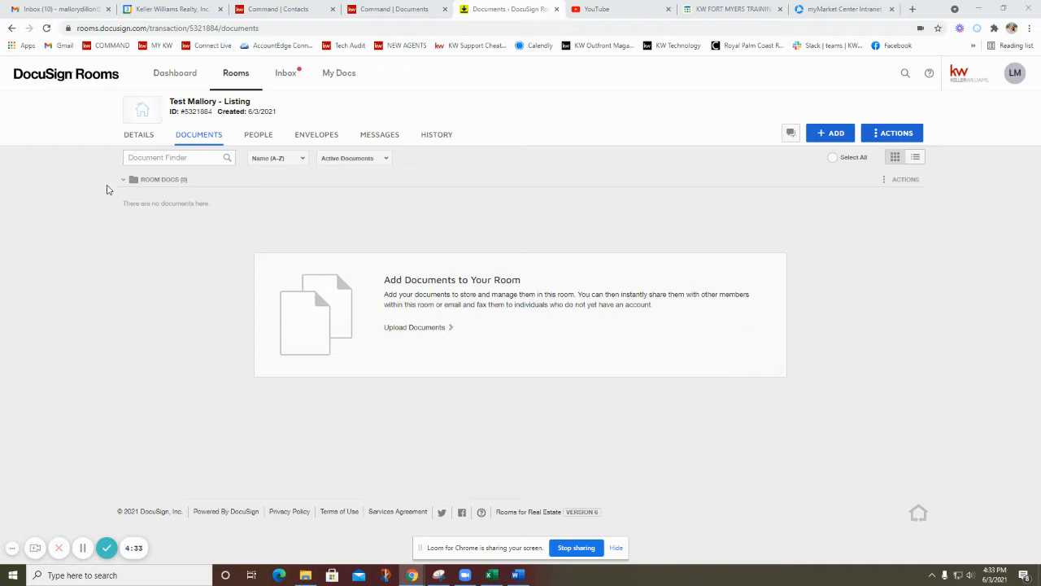
Review the listing room's details, from room information and location through the seller, agent and buyer contact sections
left_click(143, 137)
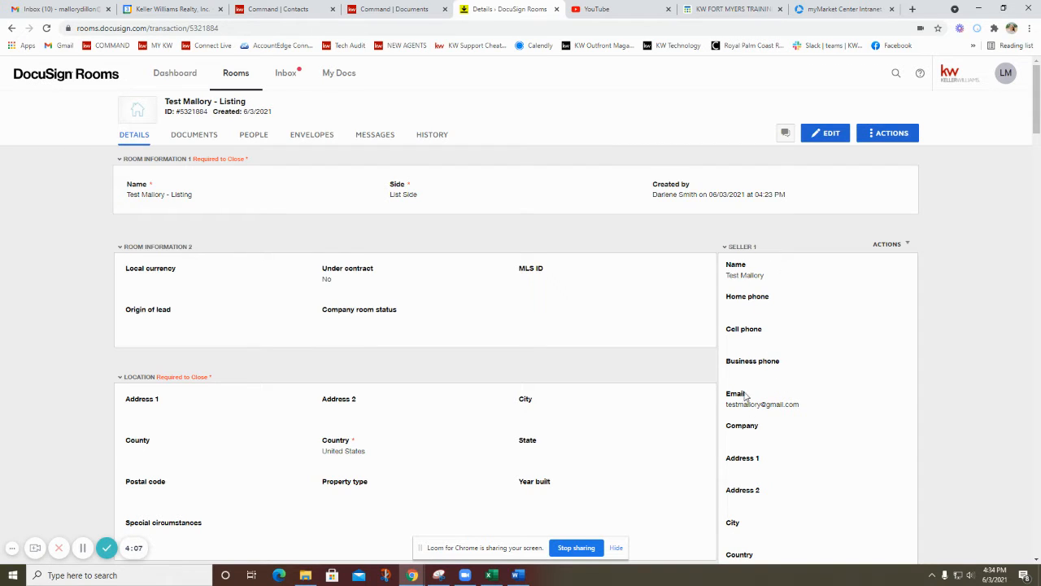
scroll(755, 414, "down", 5)
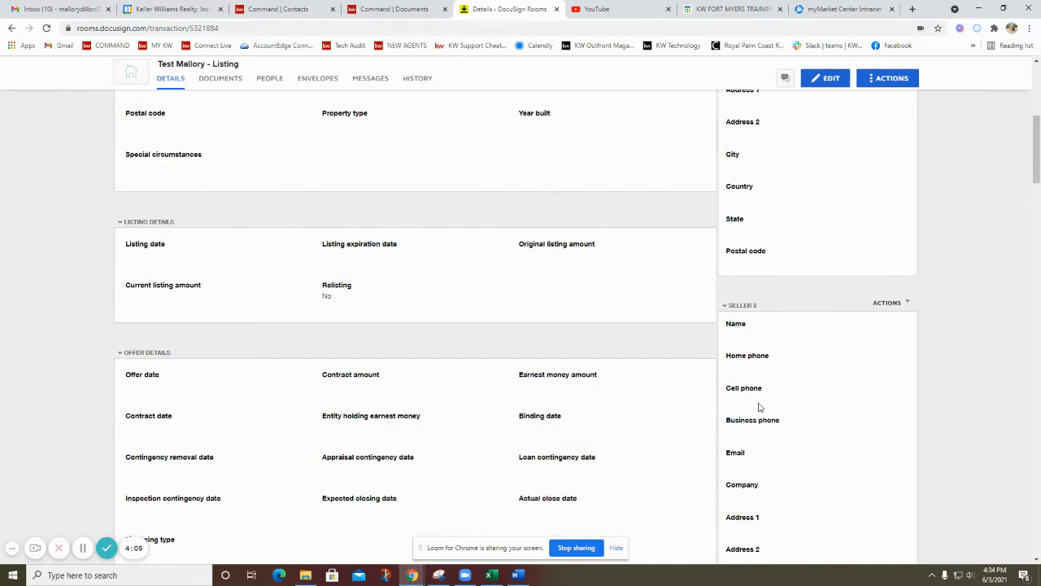
scroll(762, 406, "down", 2)
scroll(751, 390, "down", 5)
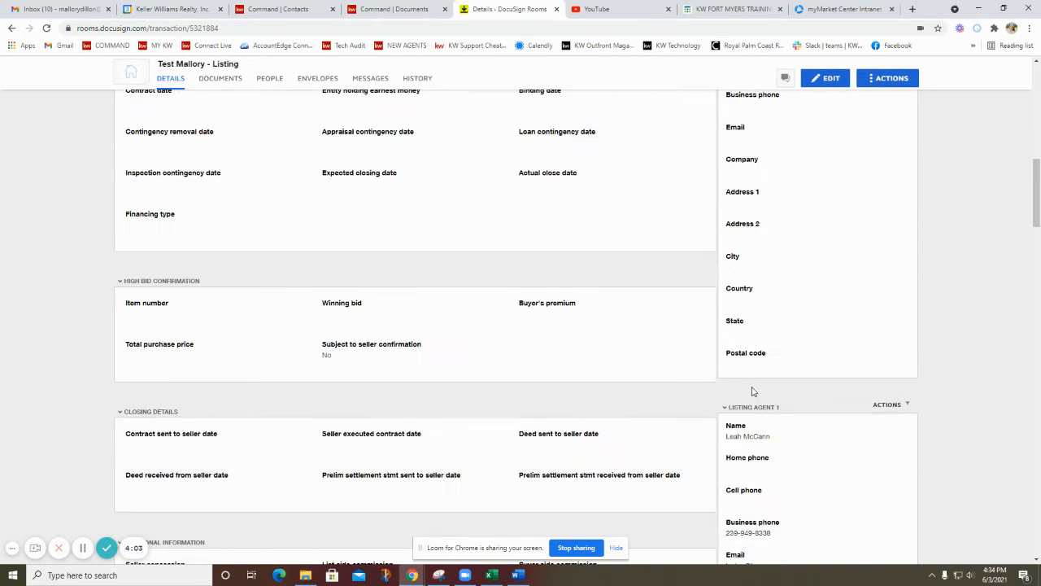
scroll(757, 350, "down", 3)
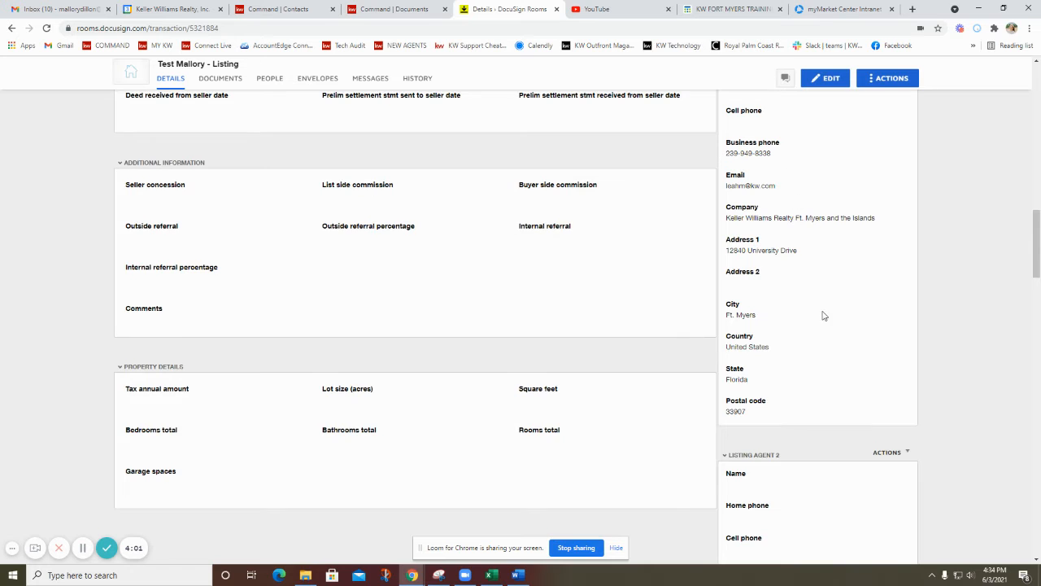
scroll(821, 309, "down", 10)
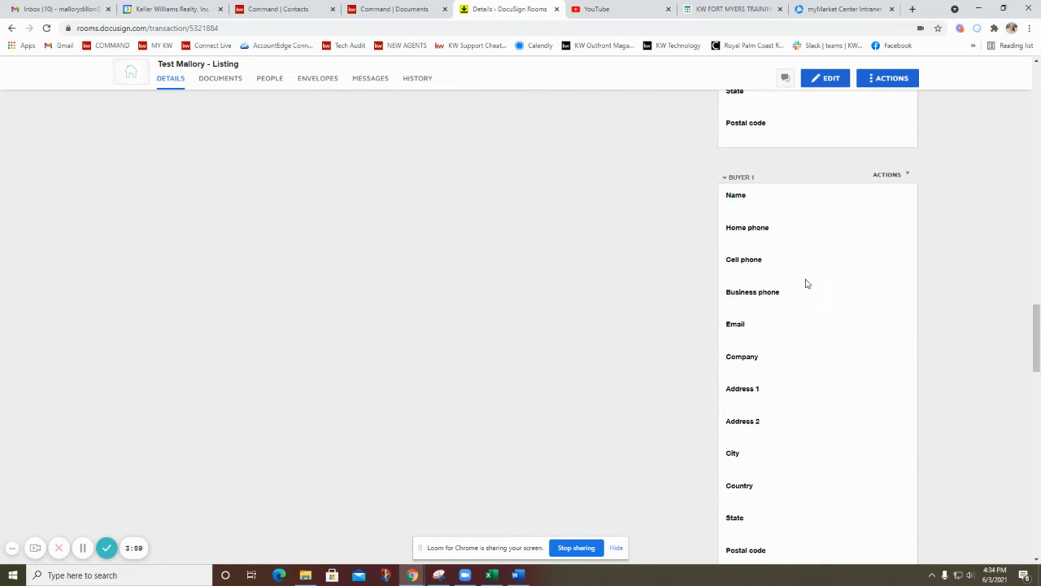
scroll(805, 284, "down", 16)
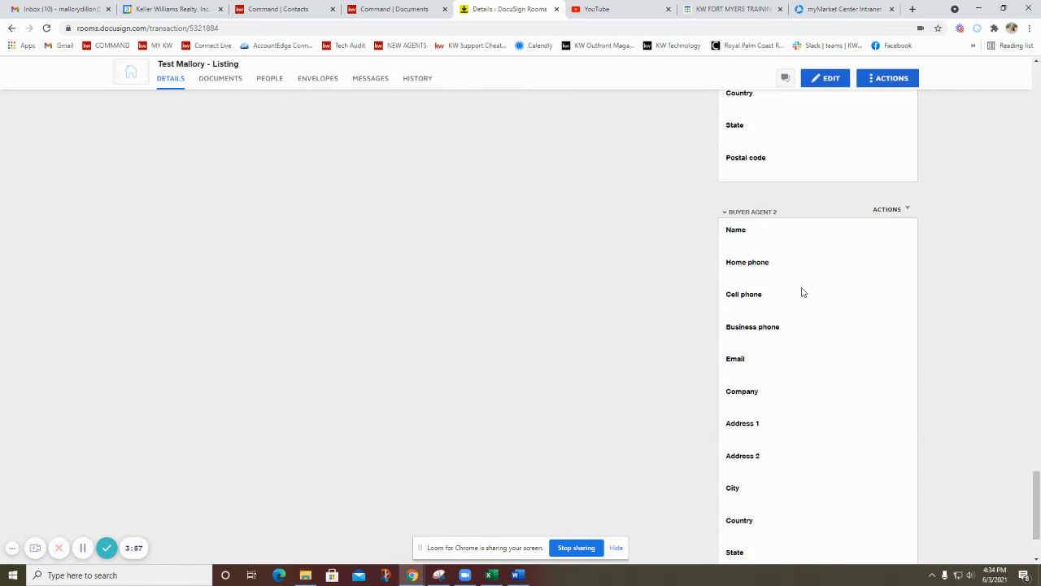
scroll(802, 291, "up", 20)
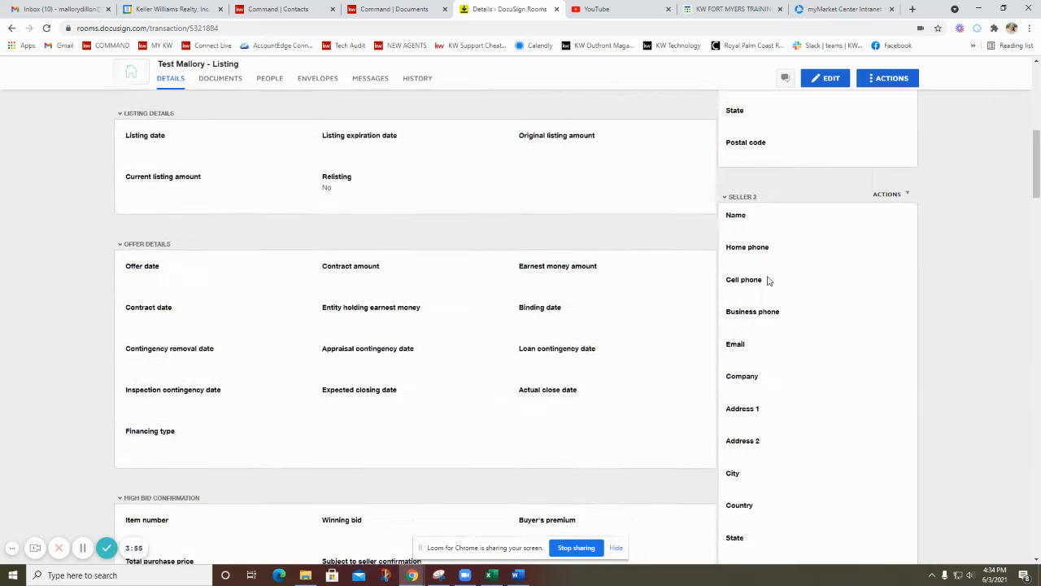
scroll(769, 281, "up", 15)
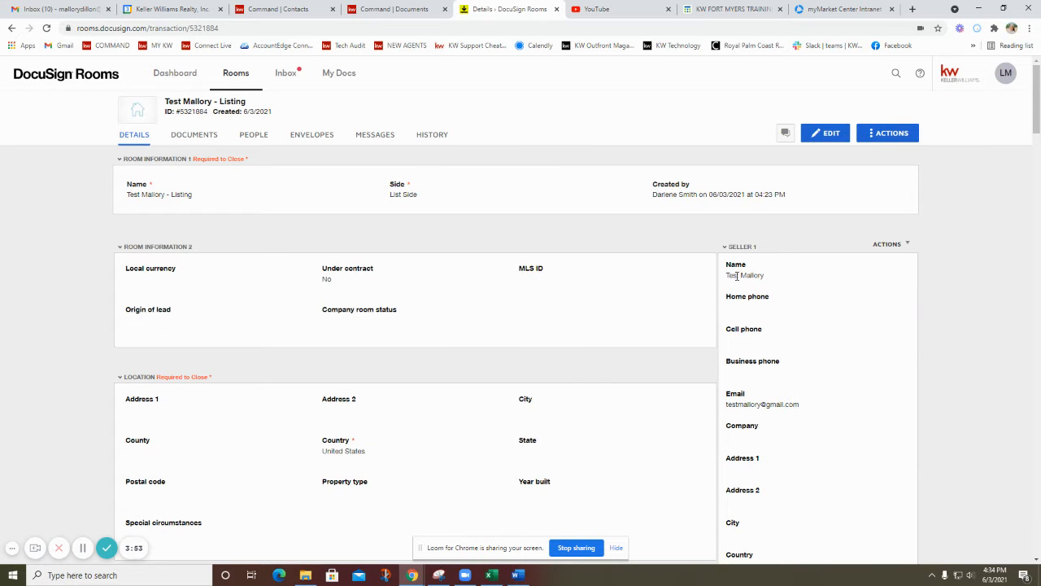
Open the room details for editing and enter the property's street address in the Location section
left_click(832, 136)
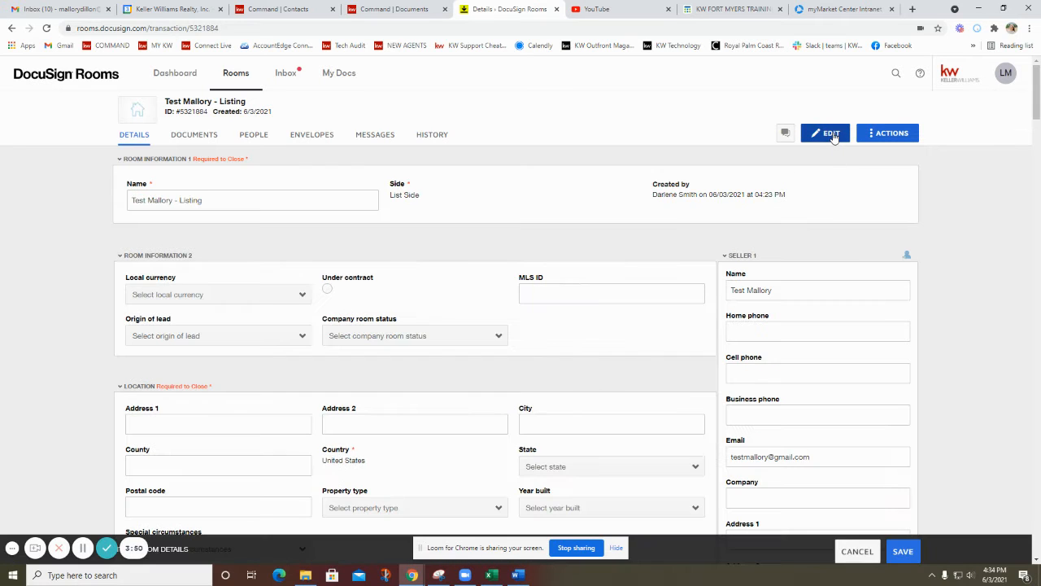
left_click(167, 427)
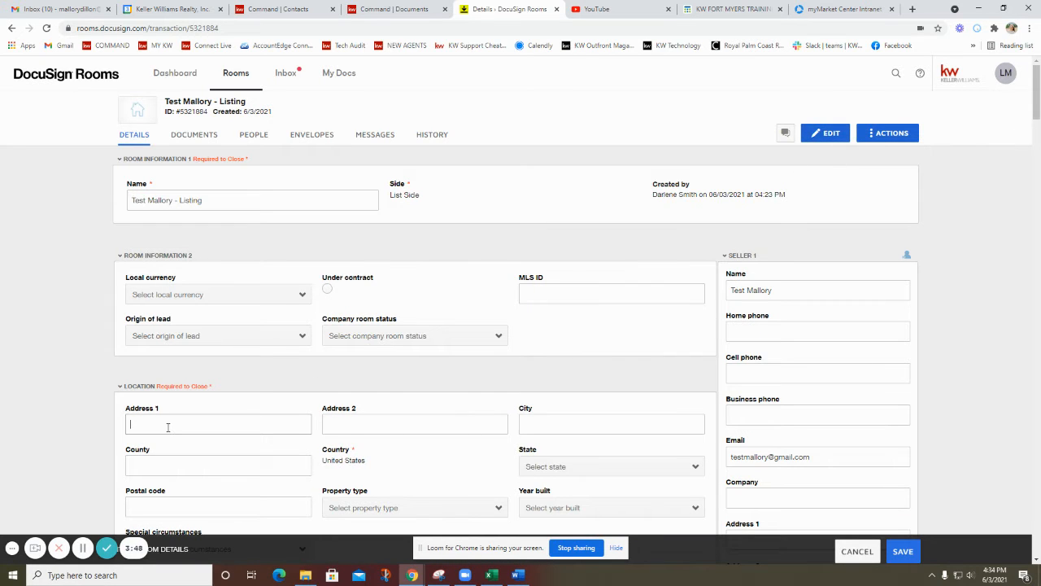
type("123 Main sTREET")
Set the property's city to Fort Myers in the Location section and save the room details
left_click(542, 423)
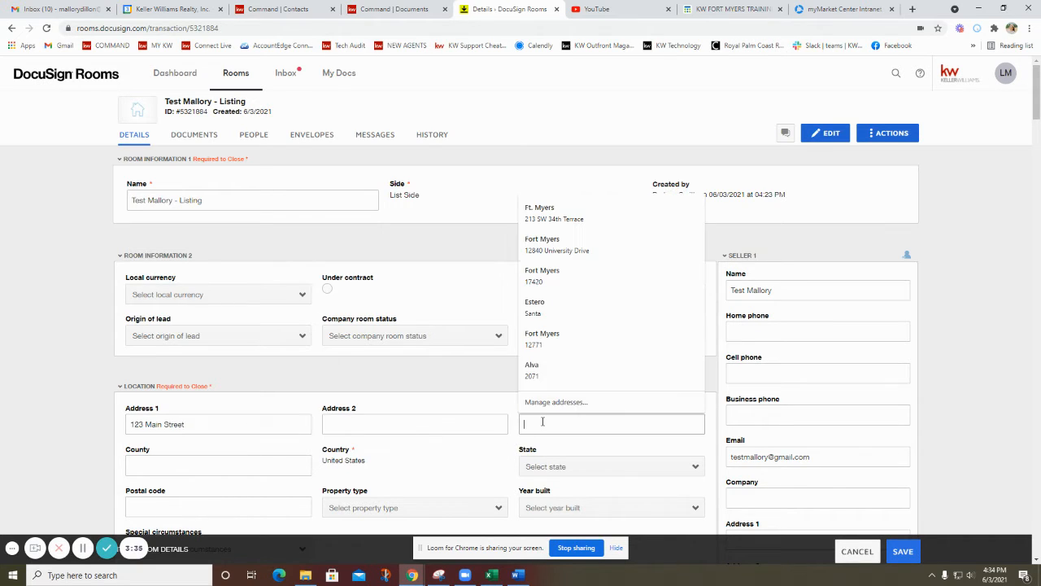
type("fORT mYE")
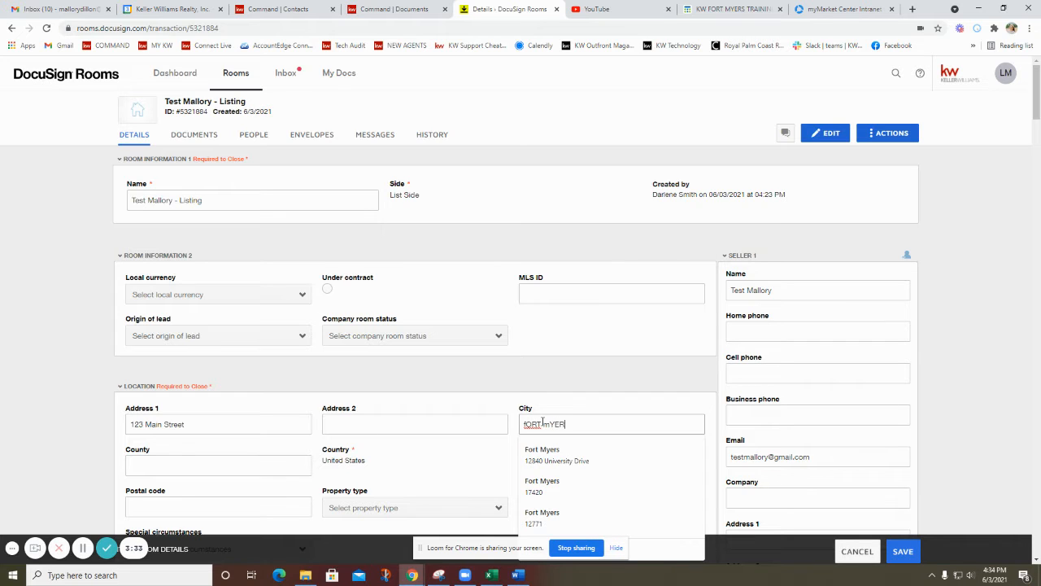
key("ctrl+a")
key("BackSpace")
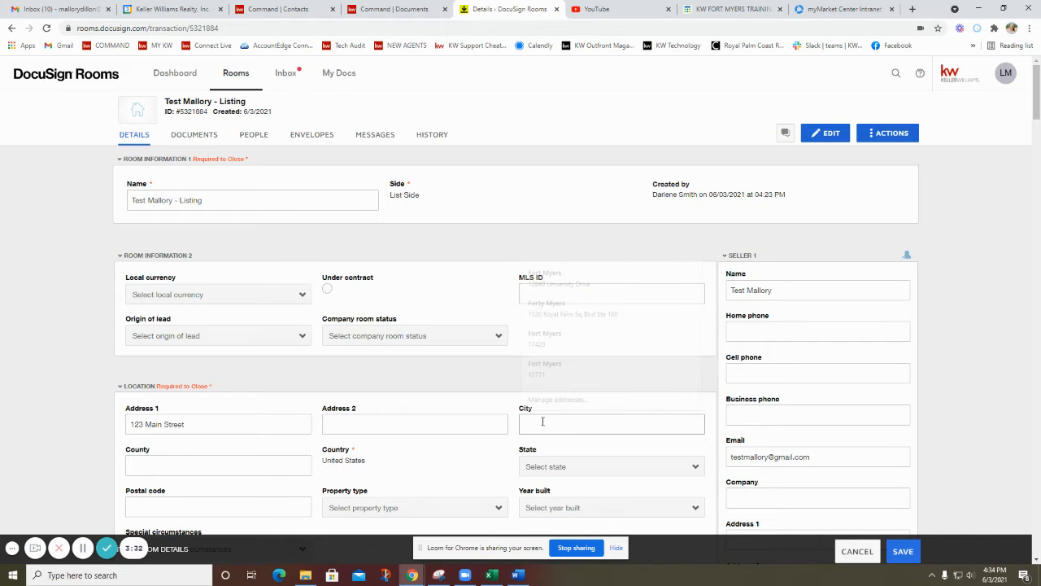
type("Fort M")
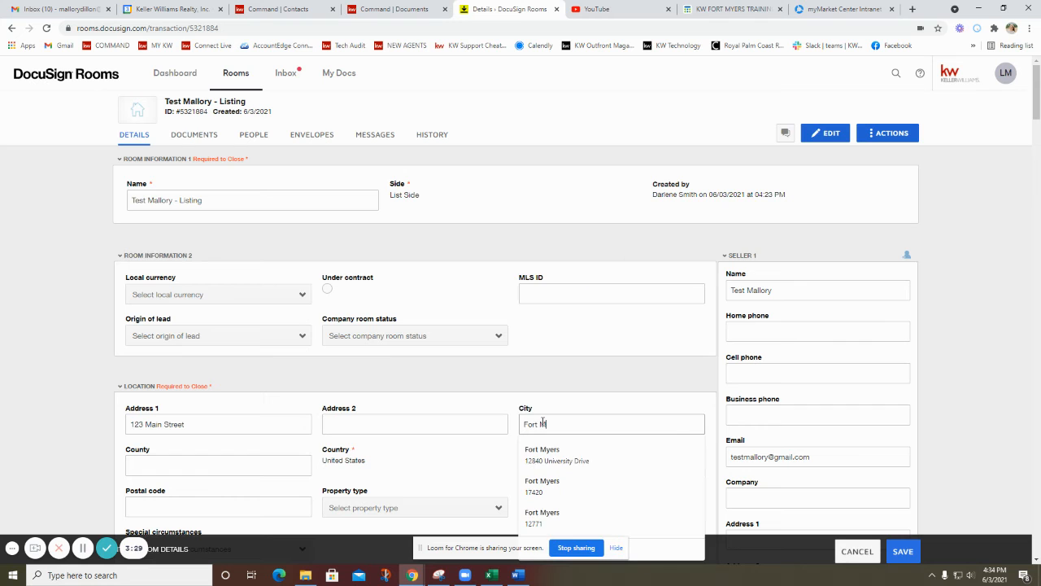
type("yers")
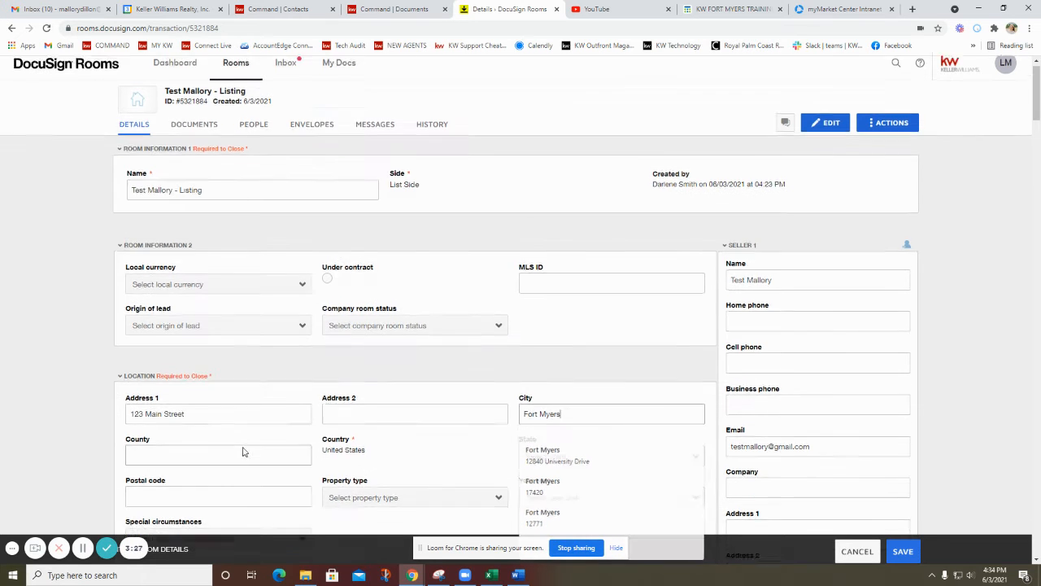
scroll(244, 453, "down", 3)
scroll(345, 276, "down", 3)
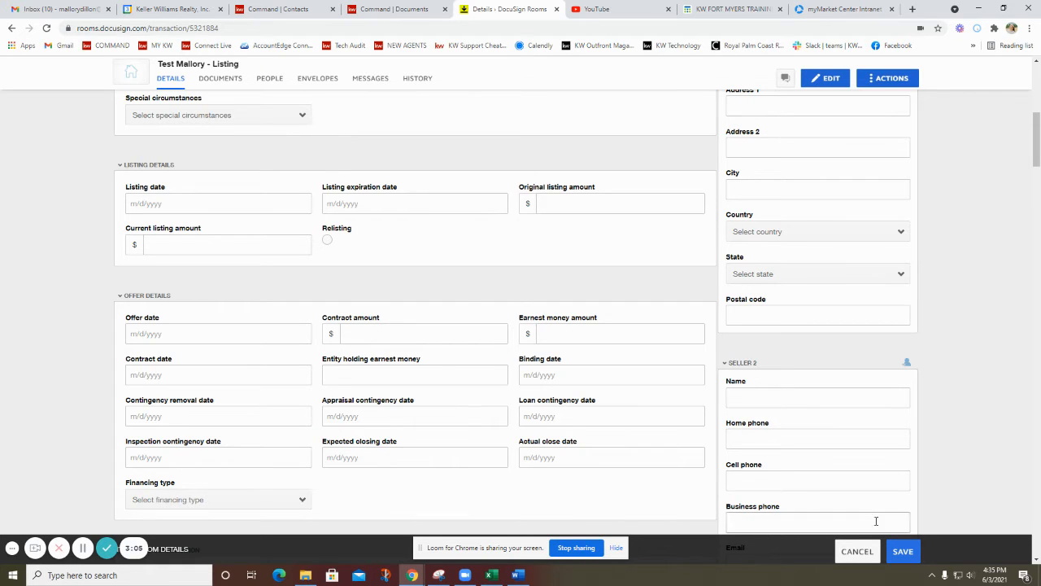
left_click(916, 551)
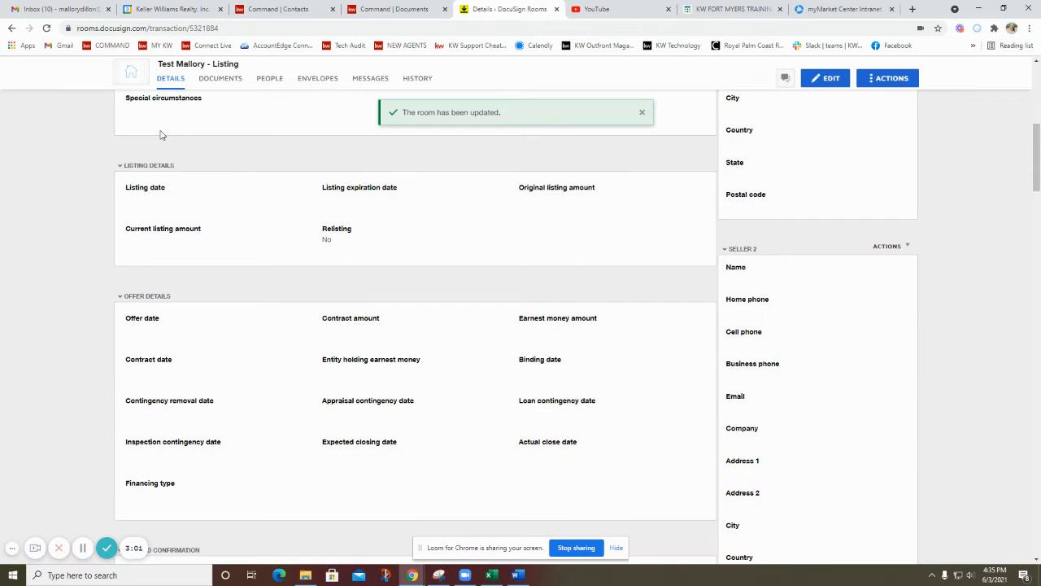
Start adding DocuSign Forms to the room's documents and open the Working with Sellers form group
left_click(213, 83)
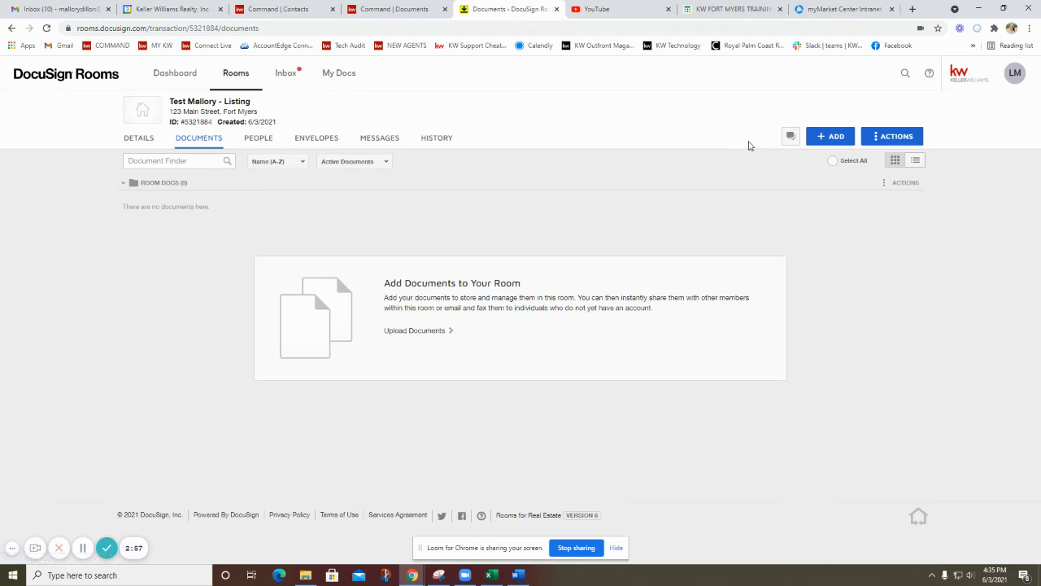
left_click(838, 136)
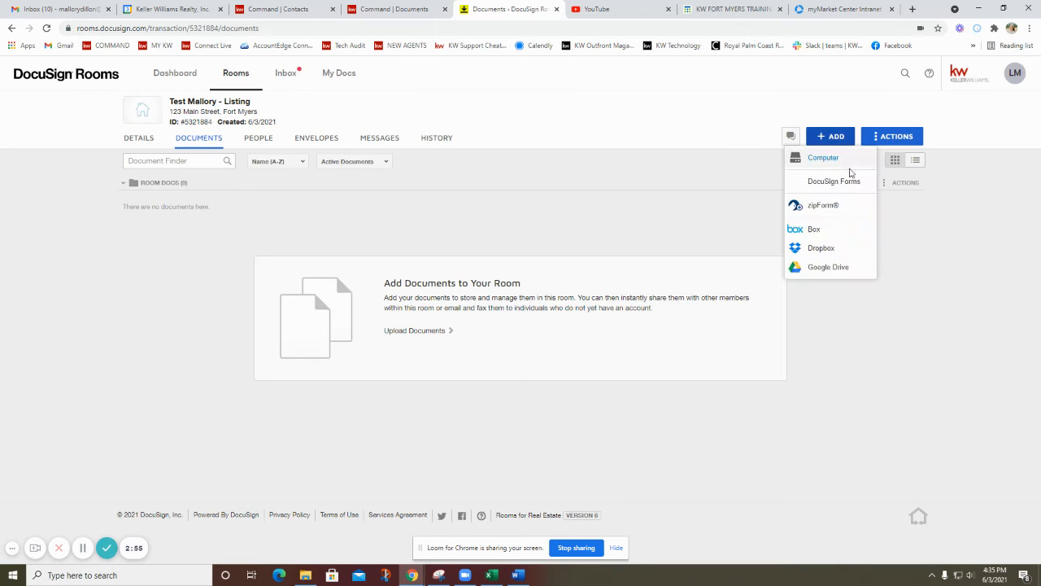
left_click(831, 183)
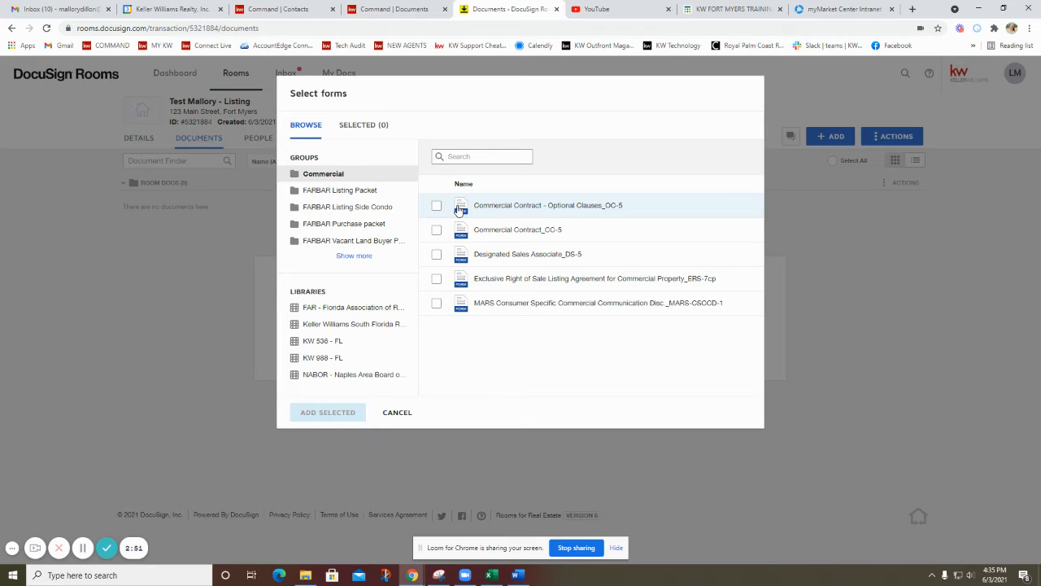
left_click(353, 255)
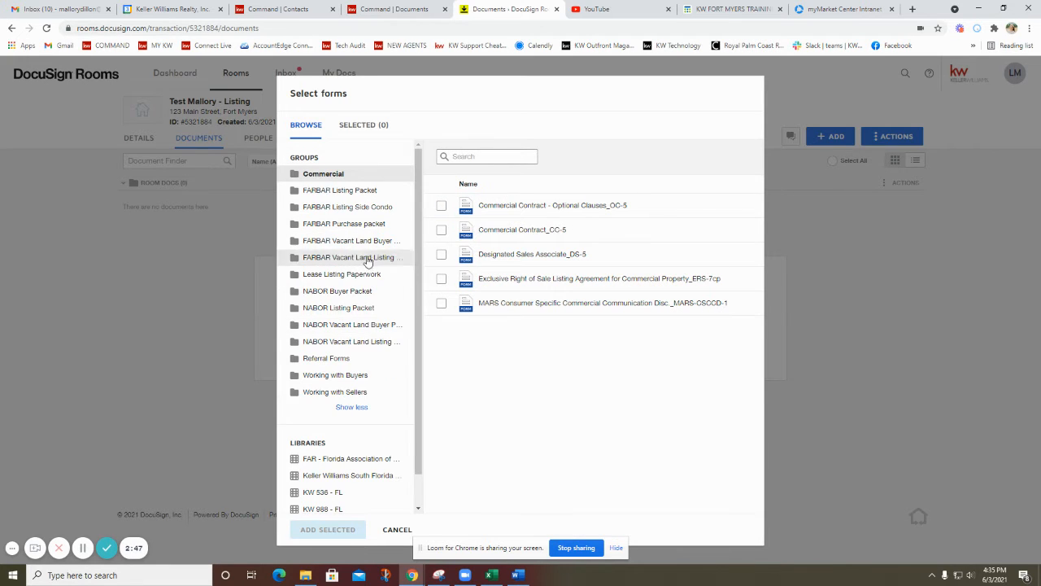
scroll(345, 210, "down", 1)
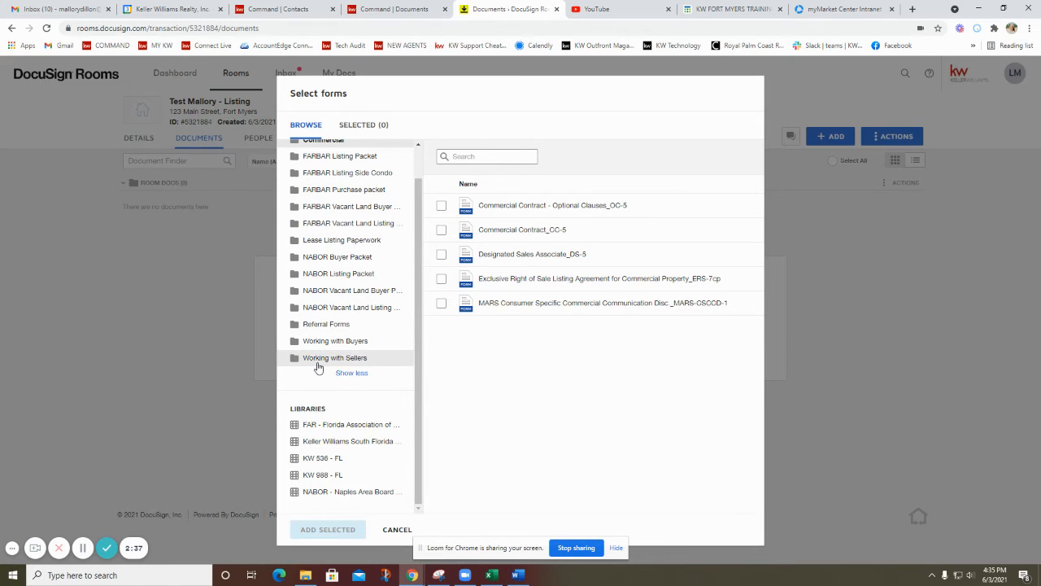
left_click(332, 363)
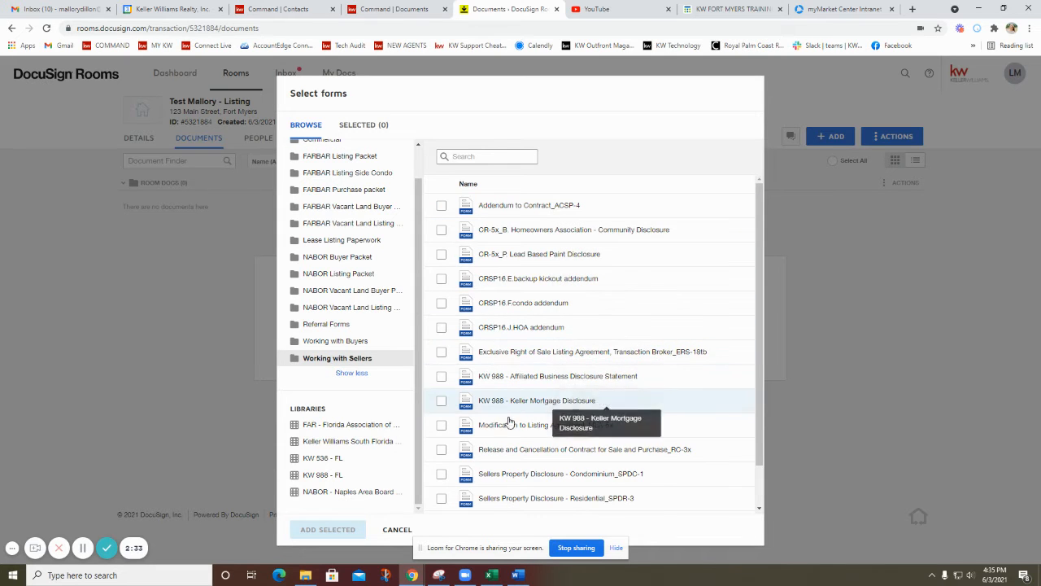
Add the ERS-18tb Exclusive Right of Sale Listing Agreement, KW 988 Affiliated Business Disclosure Statement and SPDR-3 Residential Sellers Property Disclosure to the room
scroll(511, 473, "down", 1)
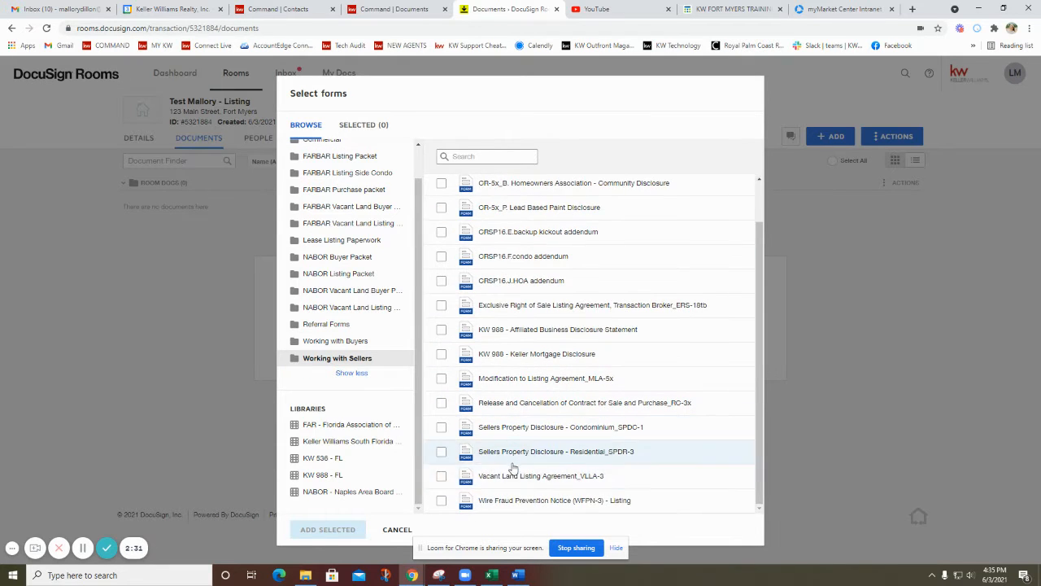
left_click(440, 310)
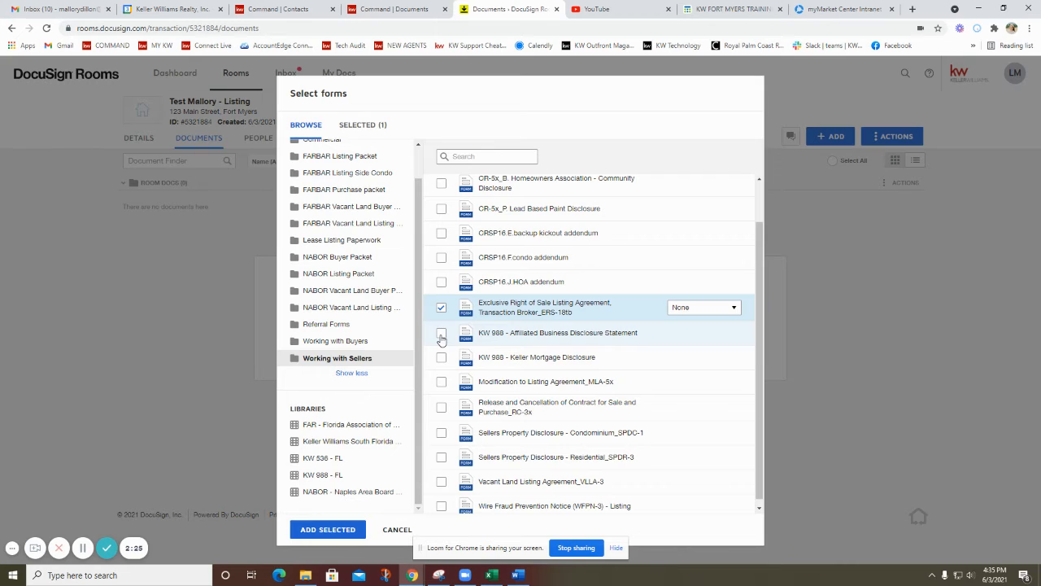
left_click(442, 336)
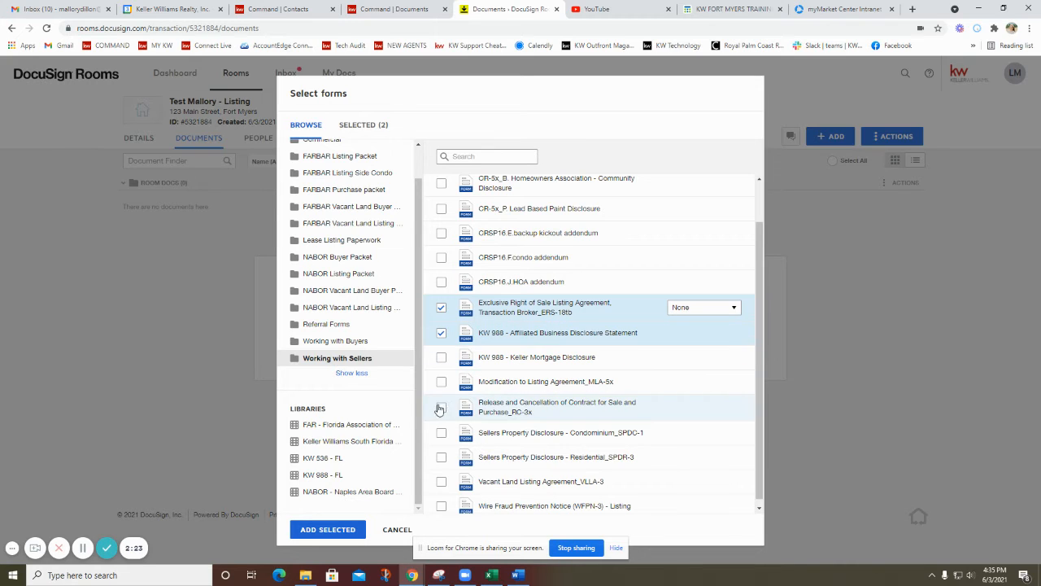
left_click(441, 458)
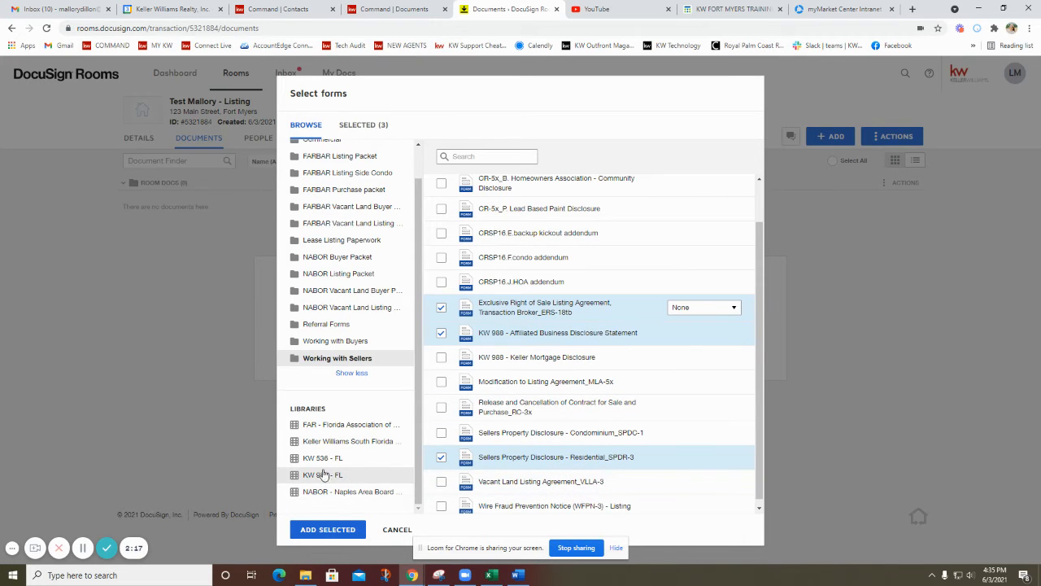
left_click(329, 529)
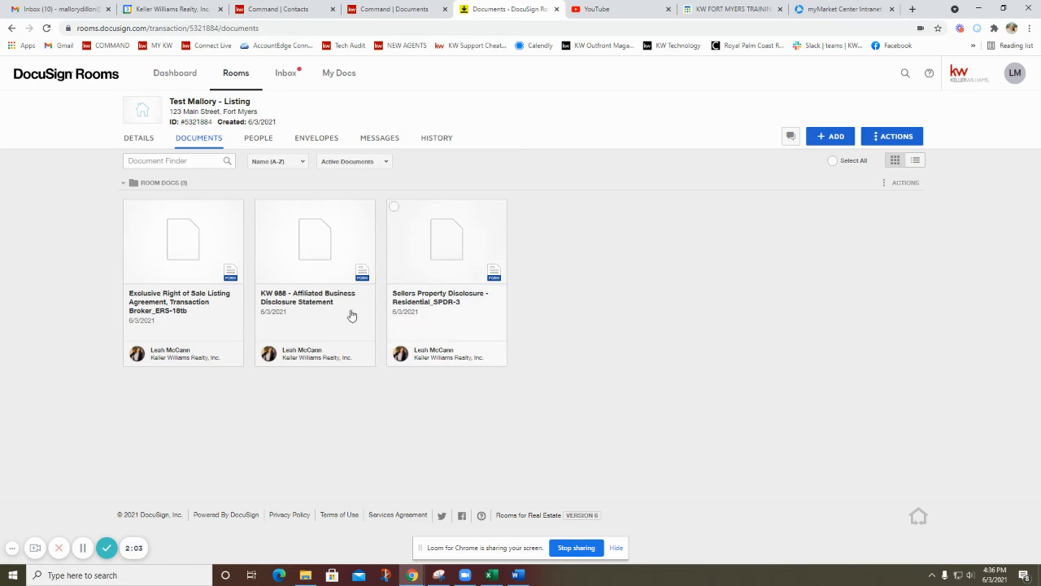
Open the Exclusive Right of Sale Listing Agreement and mark See Attachment for the property's legal description
left_click(172, 244)
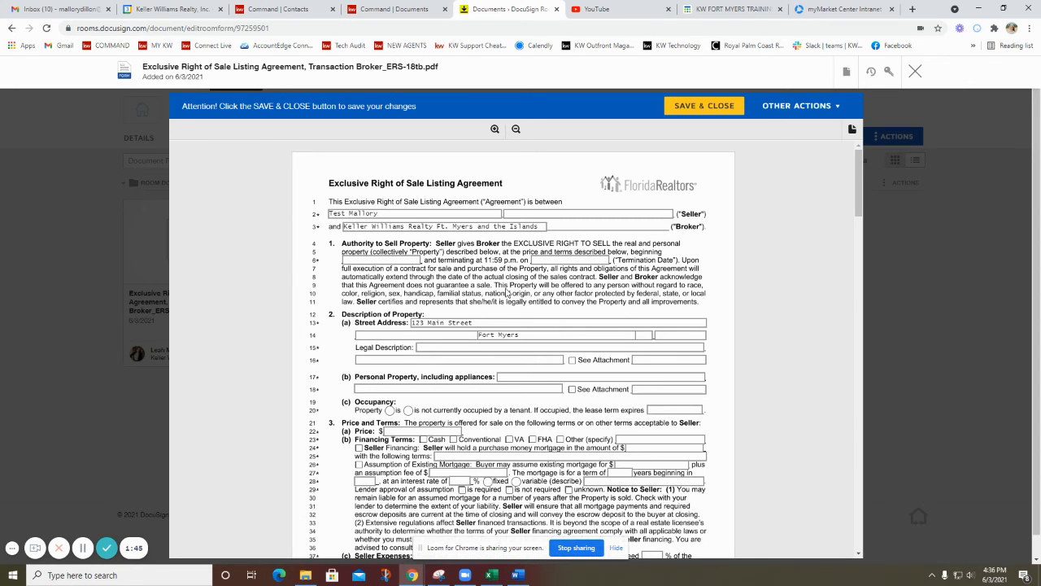
scroll(497, 305, "down", 1)
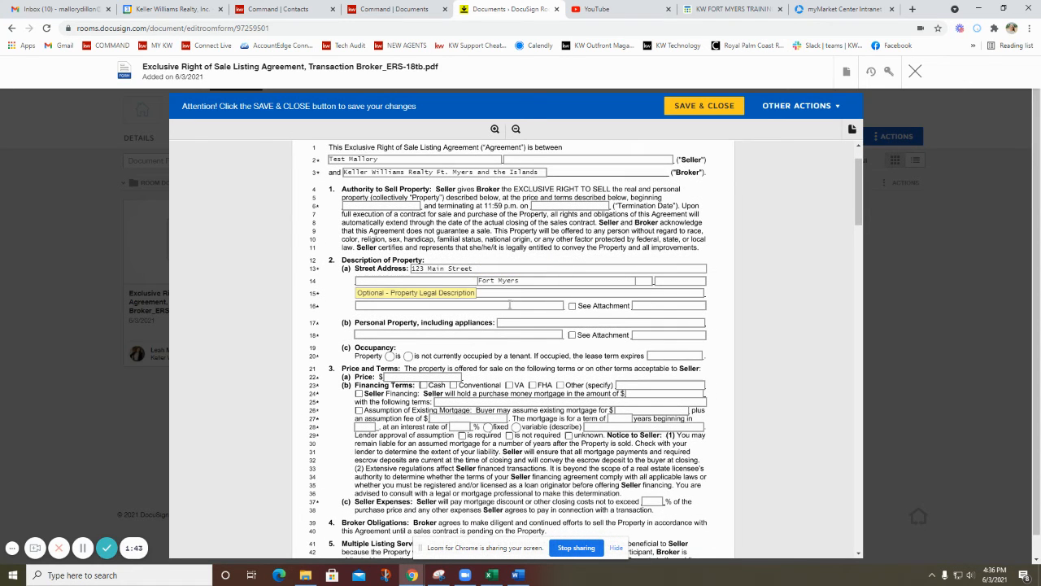
left_click(531, 292)
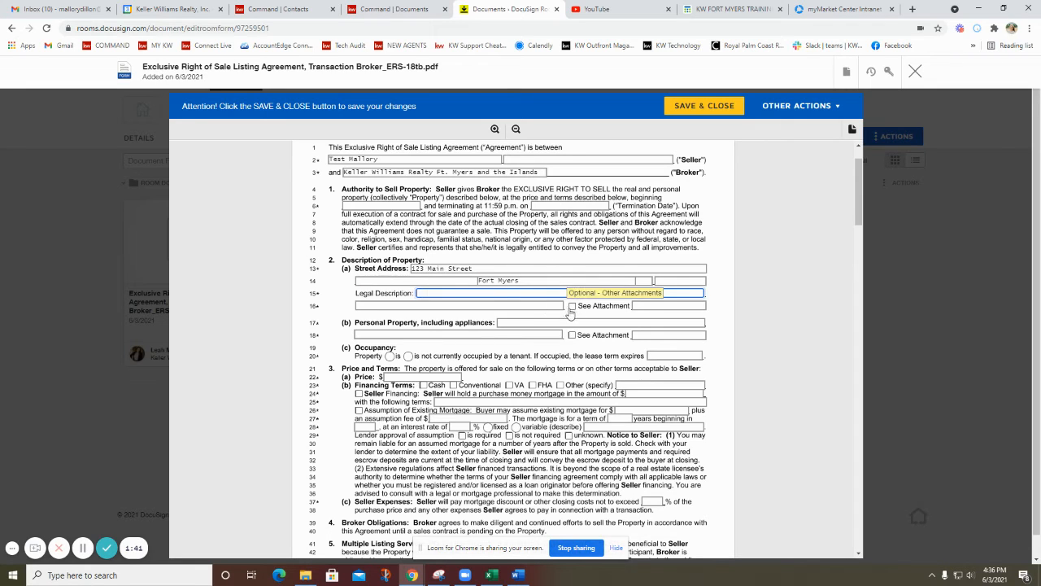
left_click(572, 306)
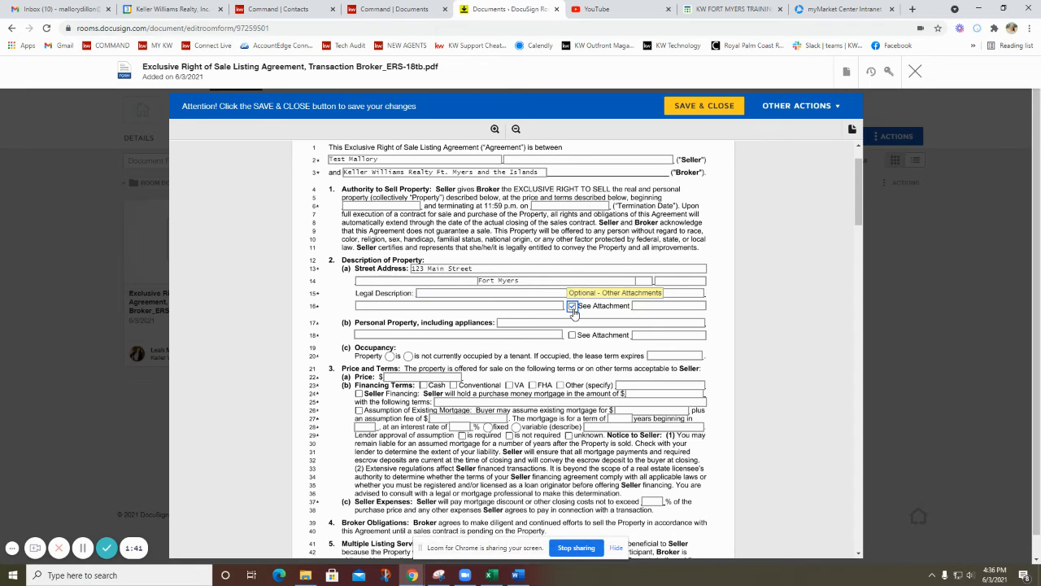
Mark Cash under the agreement's financing terms and enter a price of 250,000
left_click(423, 386)
left_click(651, 385)
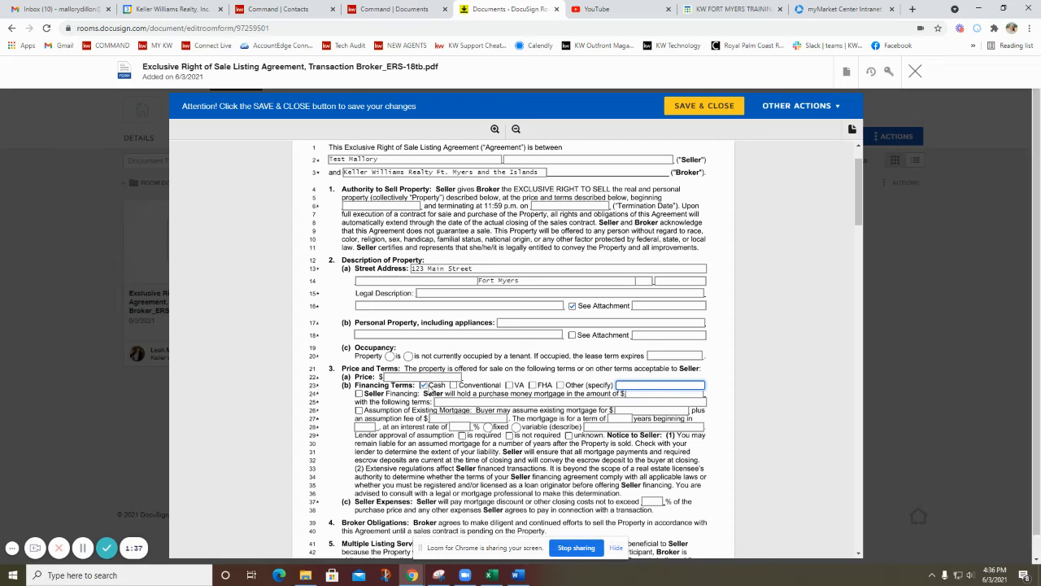
left_click(421, 376)
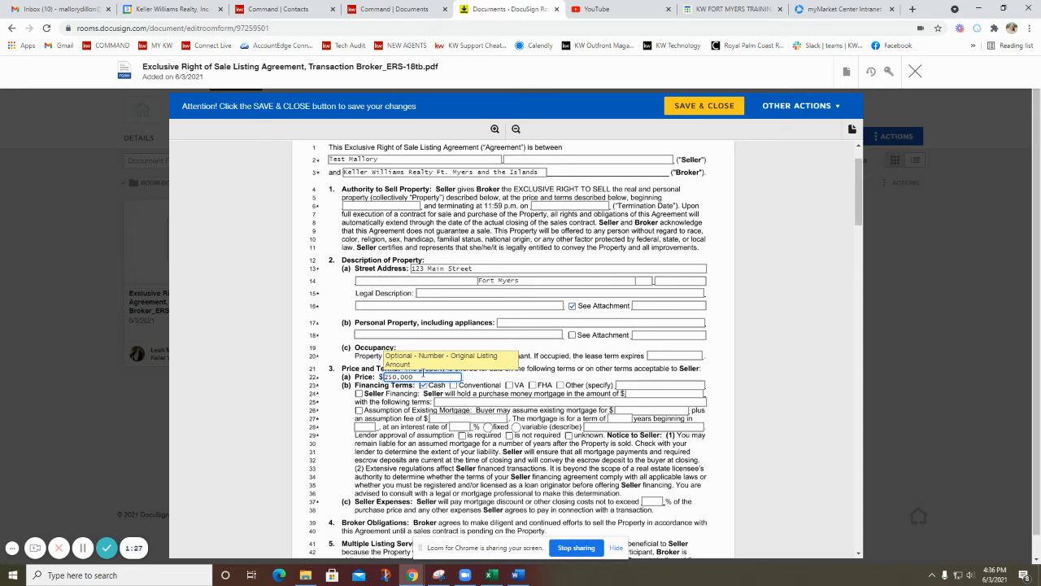
scroll(563, 393, "down", 5)
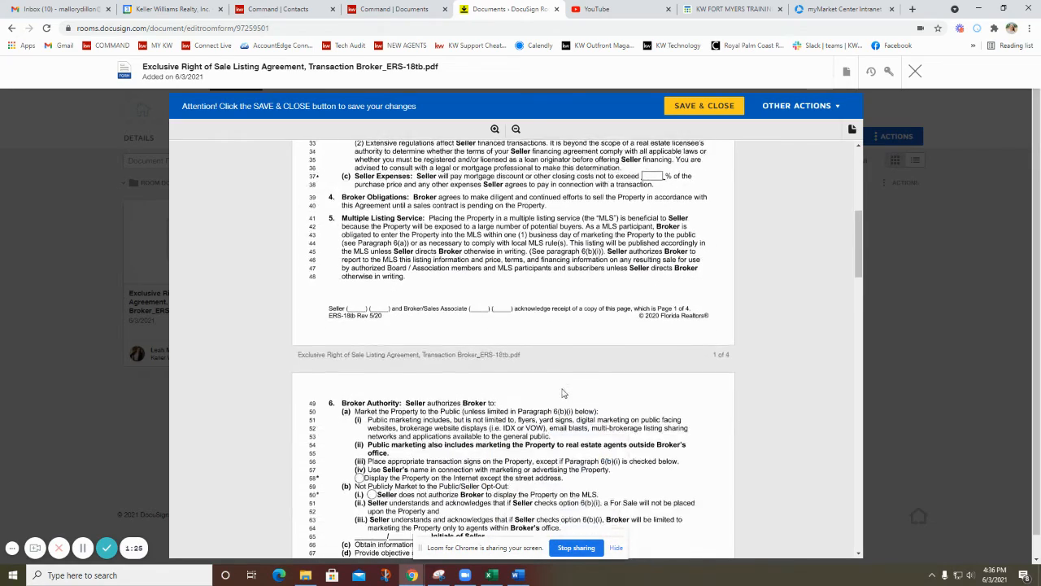
Review the remaining pages of the Exclusive Right of Sale Listing Agreement through the signature section, and save and close the form
scroll(564, 394, "down", 3)
scroll(552, 396, "up", 1)
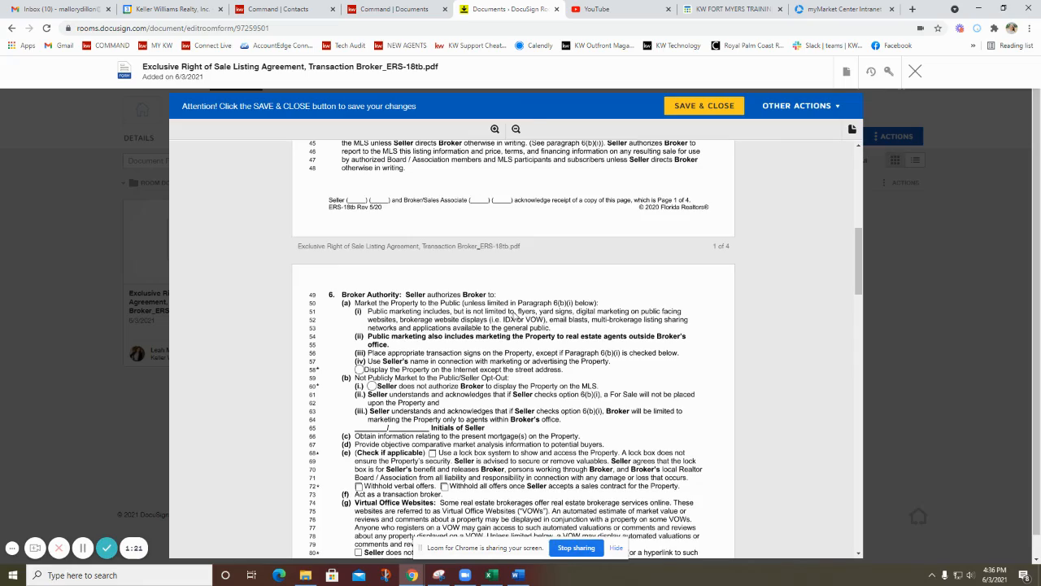
scroll(516, 325, "down", 5)
scroll(507, 358, "down", 15)
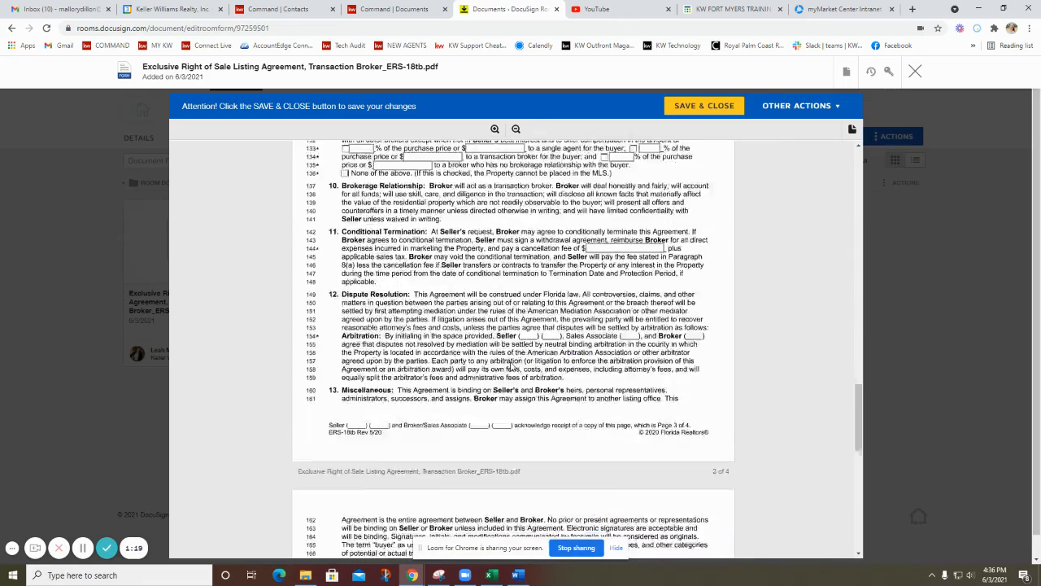
scroll(549, 326, "down", 3)
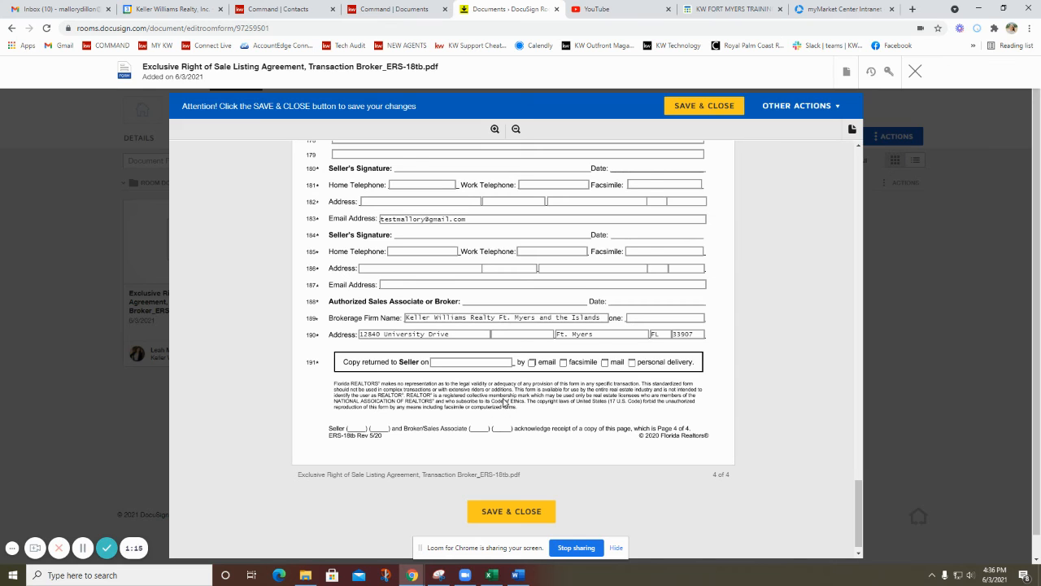
left_click(714, 112)
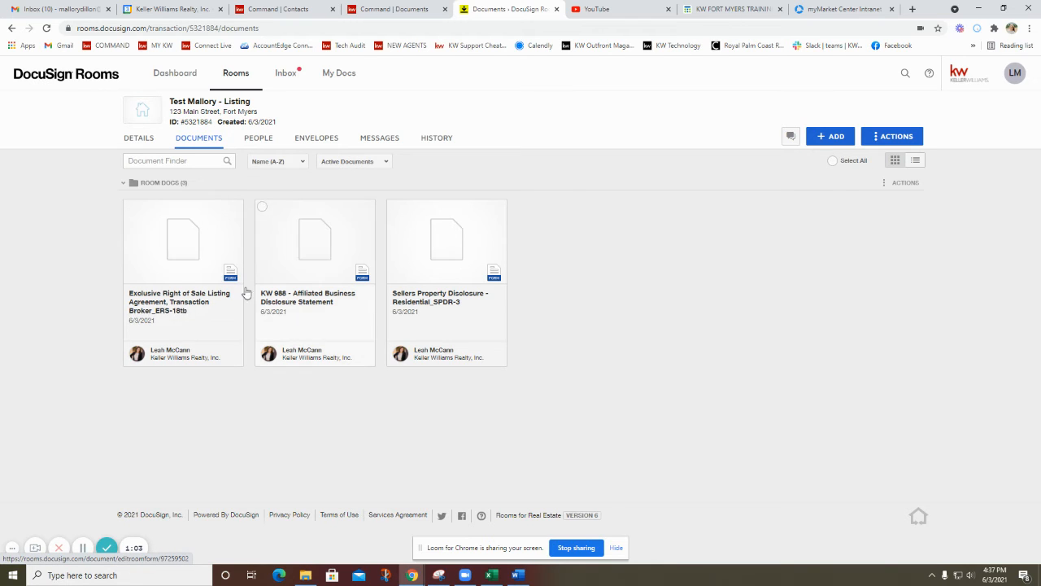
Switch to the listing's documents page in KW Command and go to its linked DocuSign Rooms transaction
left_click(389, 9)
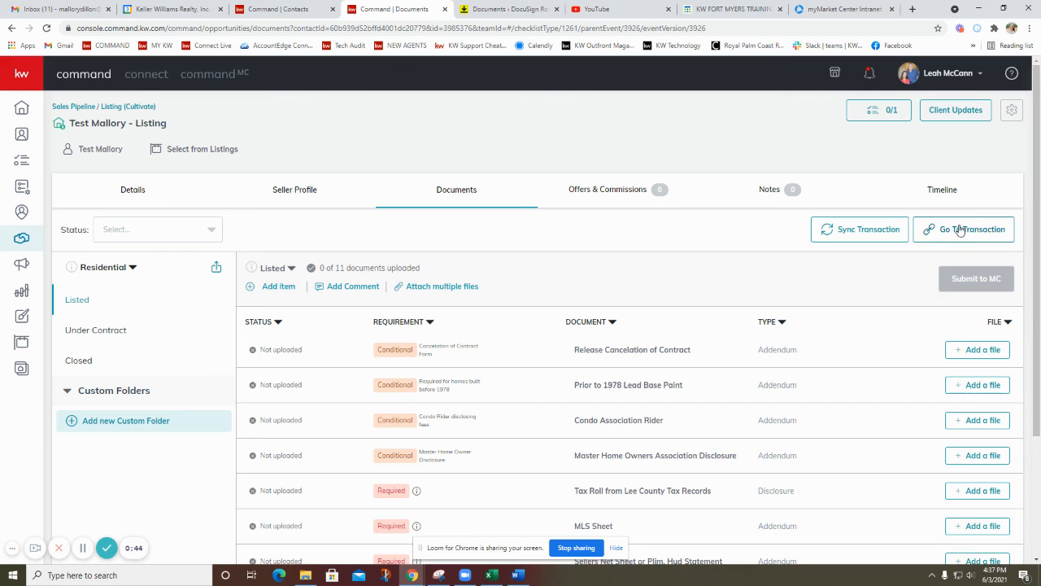
left_click(982, 231)
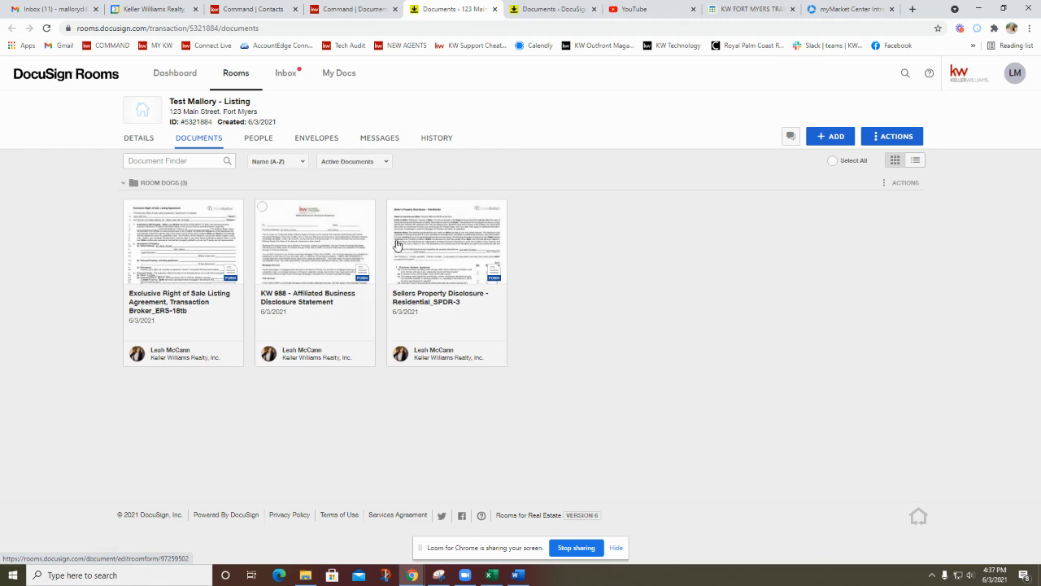
View the KW 988 Affiliated Business Disclosure Statement, close and reopen it, and show its available document actions
left_click(331, 256)
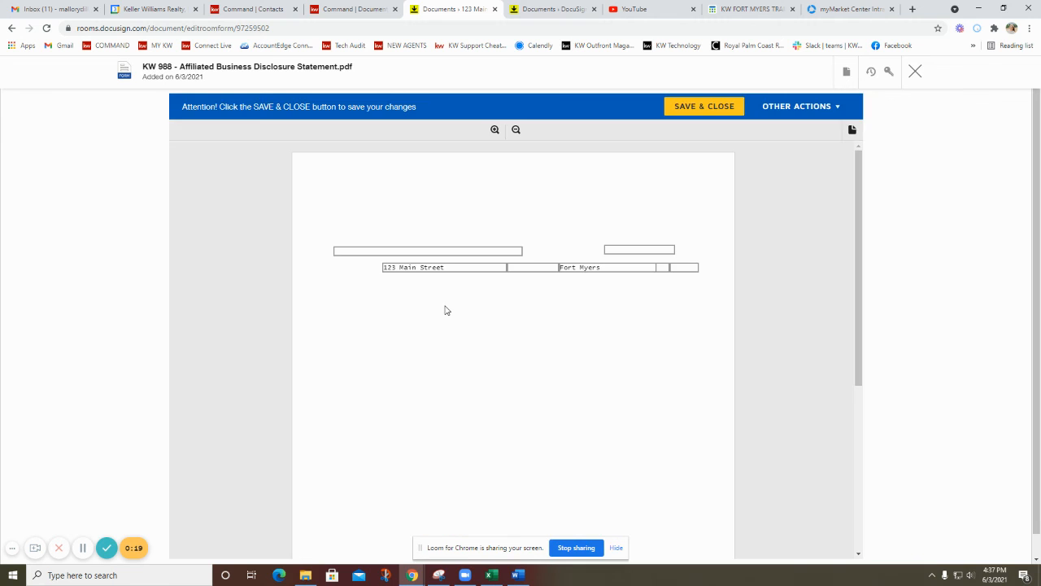
left_click(915, 71)
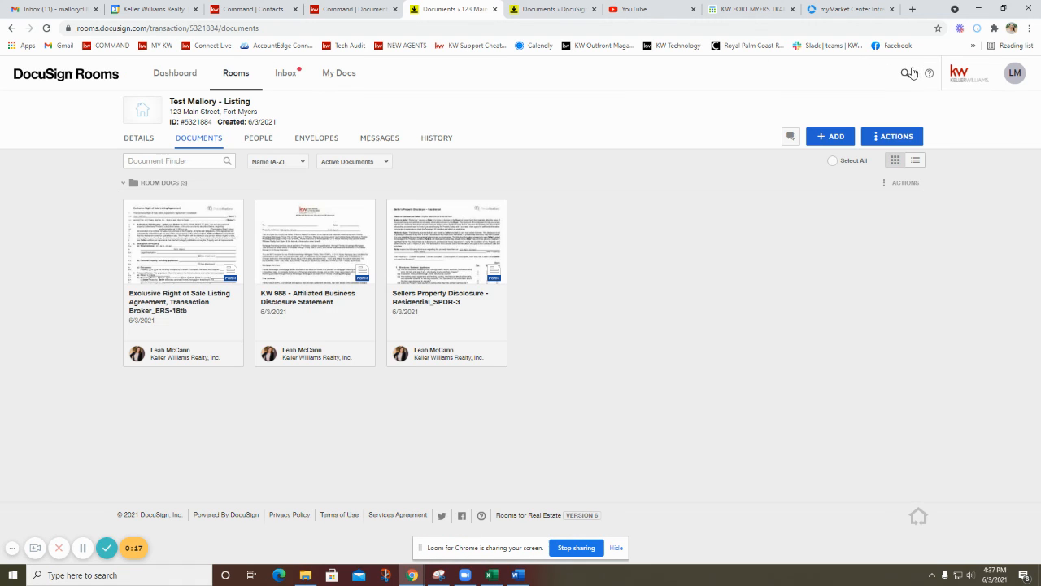
left_click(325, 244)
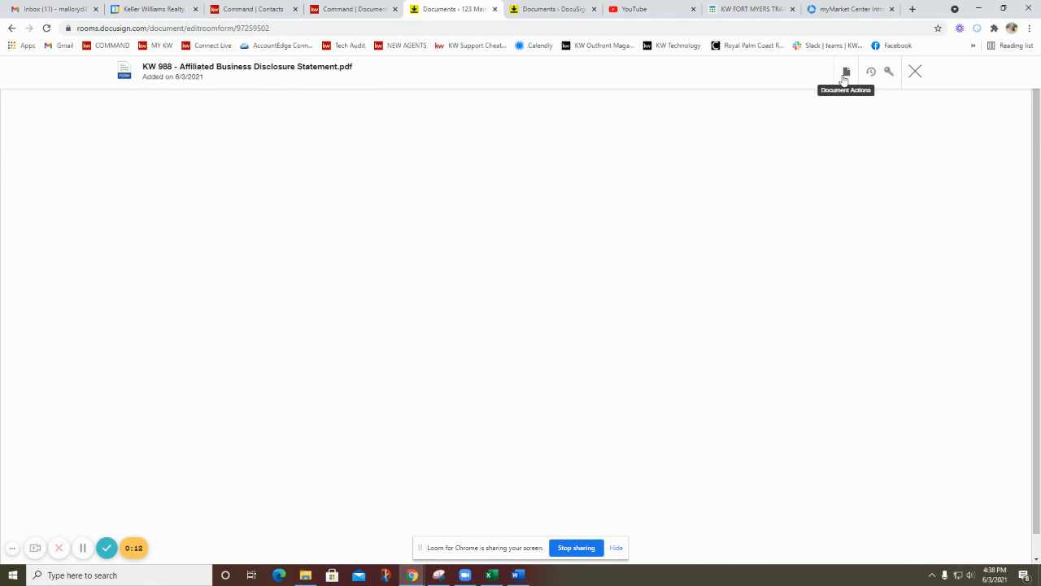
left_click(845, 73)
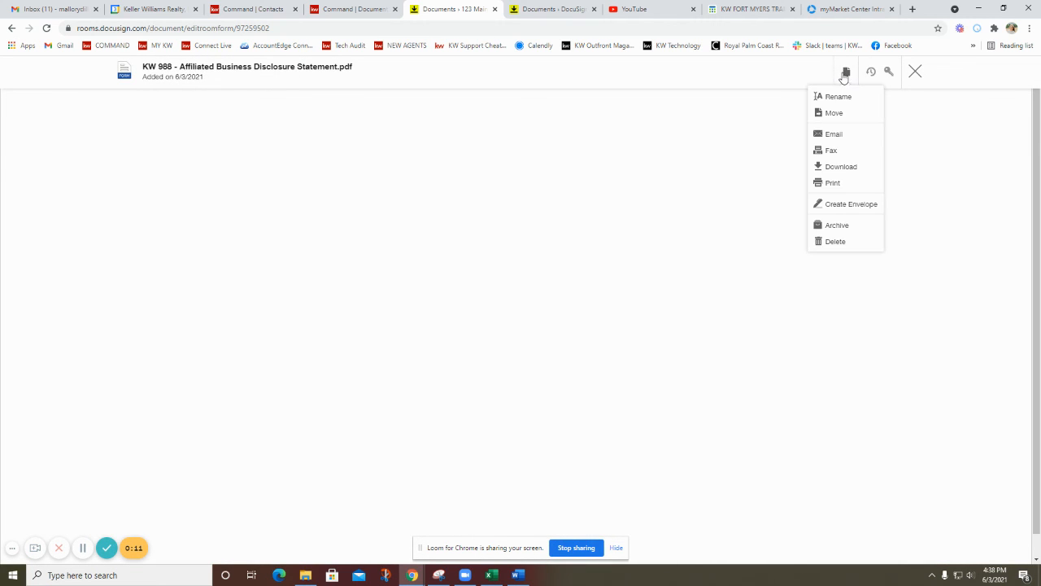